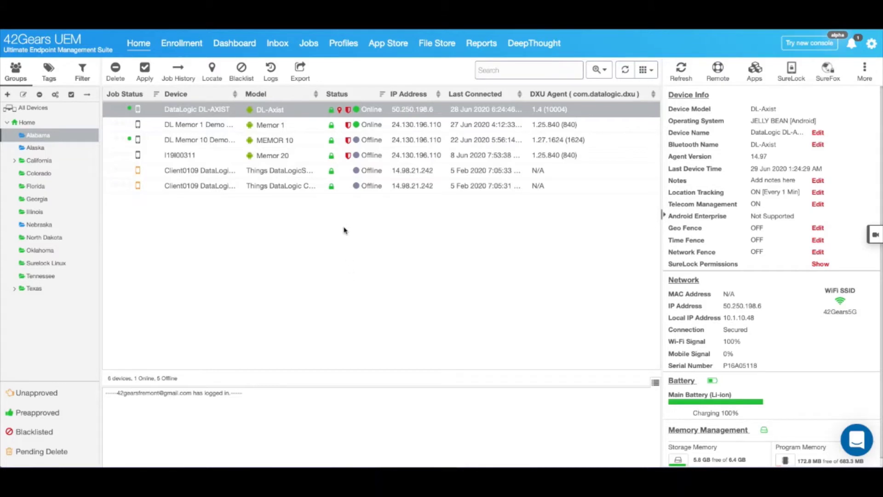
Create a new Android job of the SureLock Settings type.
left_click(313, 51)
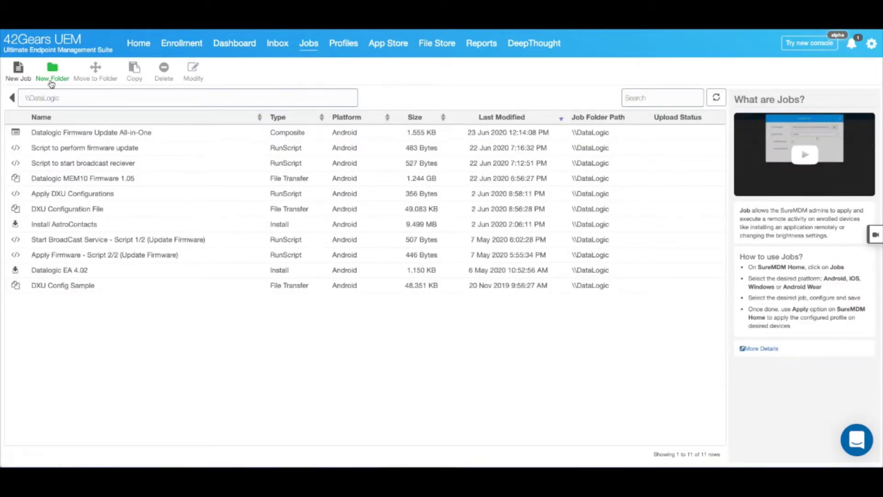
left_click(25, 82)
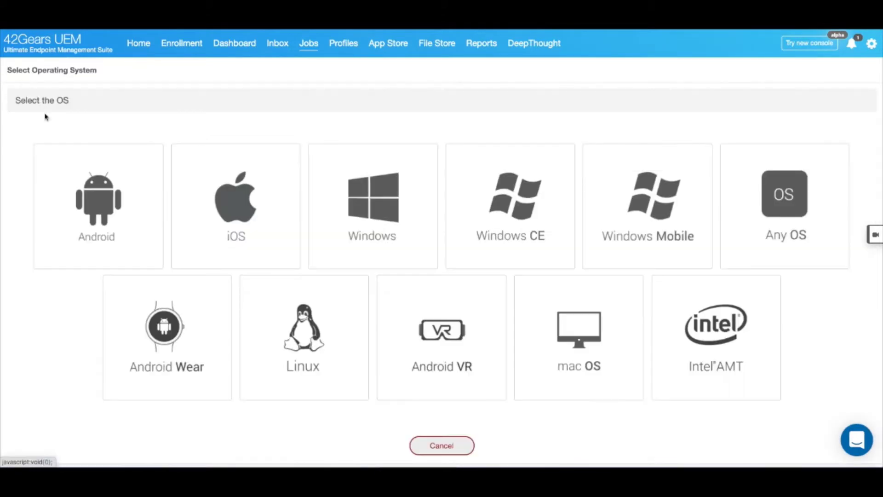
left_click(69, 182)
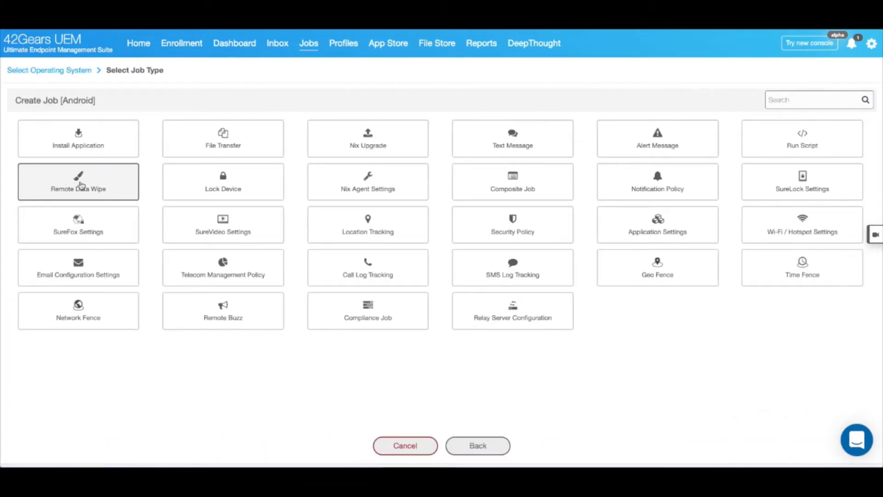
left_click(754, 190)
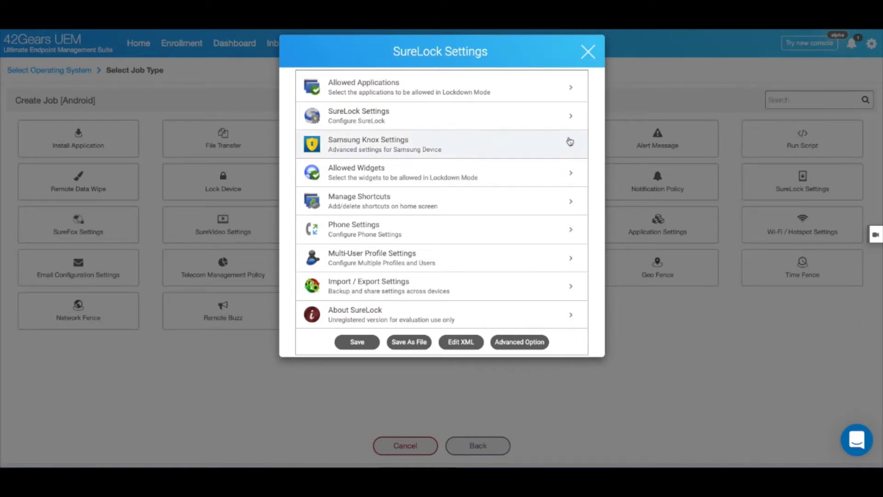
Search for and tick DXU Agent and SureFox in Allowed Applications, then confirm both.
left_click(541, 93)
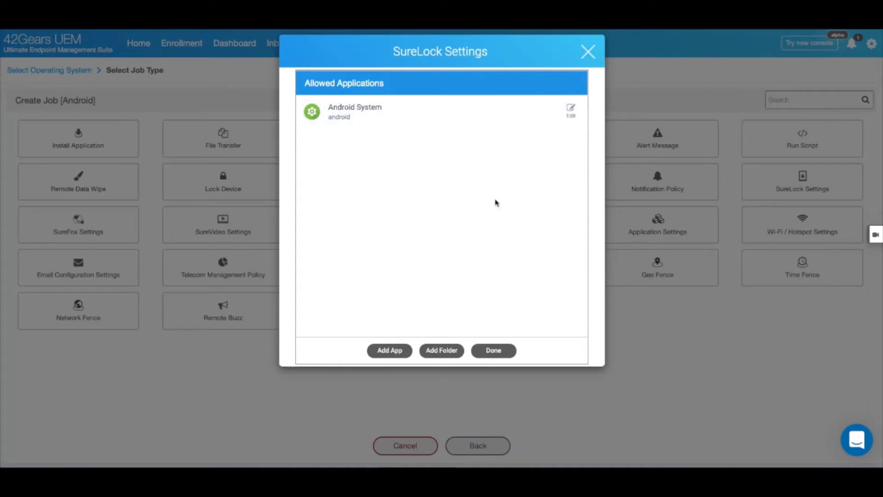
left_click(389, 350)
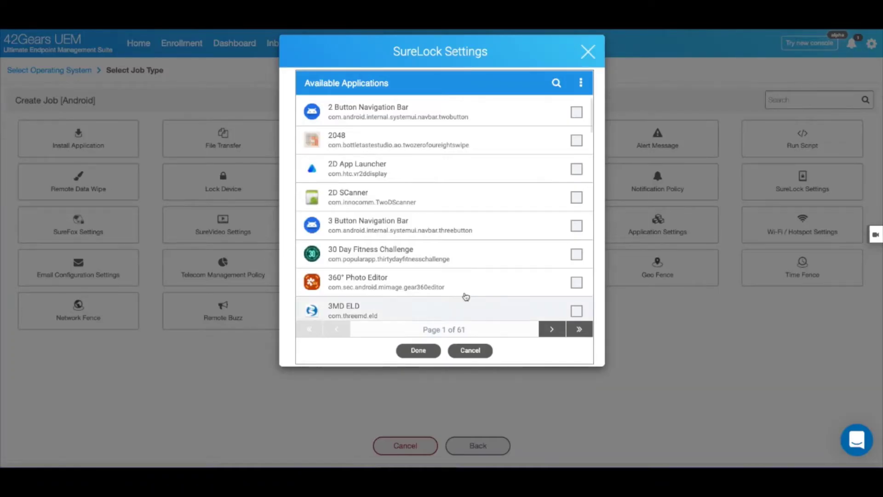
scroll(499, 226, "down", 3)
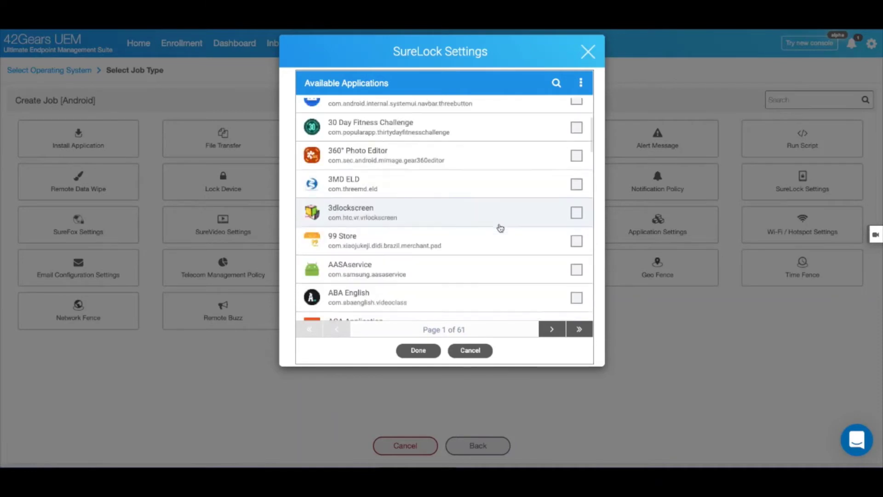
left_click(556, 84)
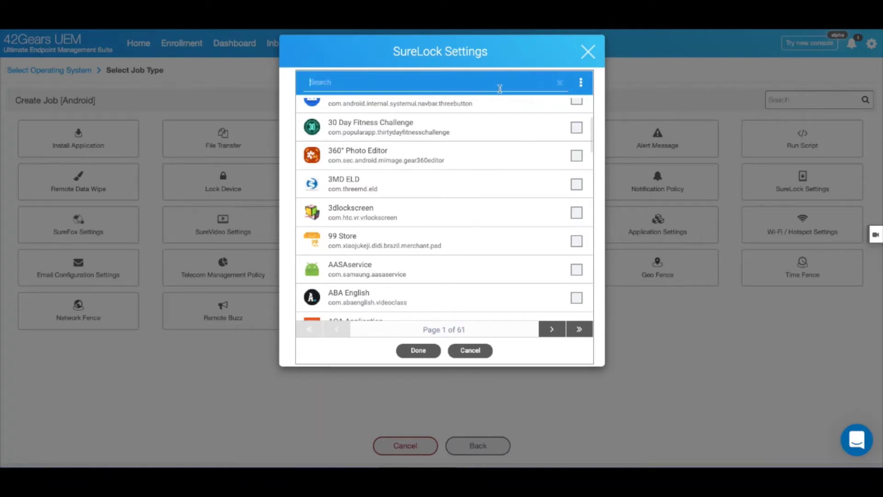
type("DXU Agent")
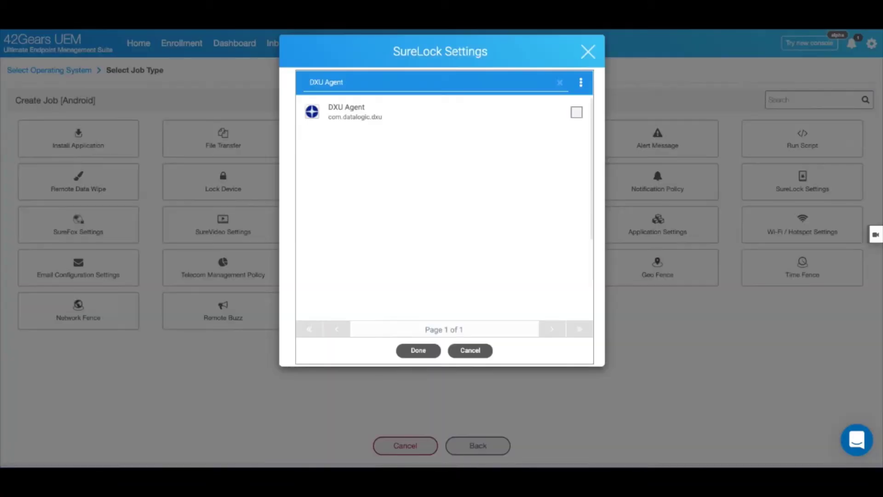
left_click(577, 112)
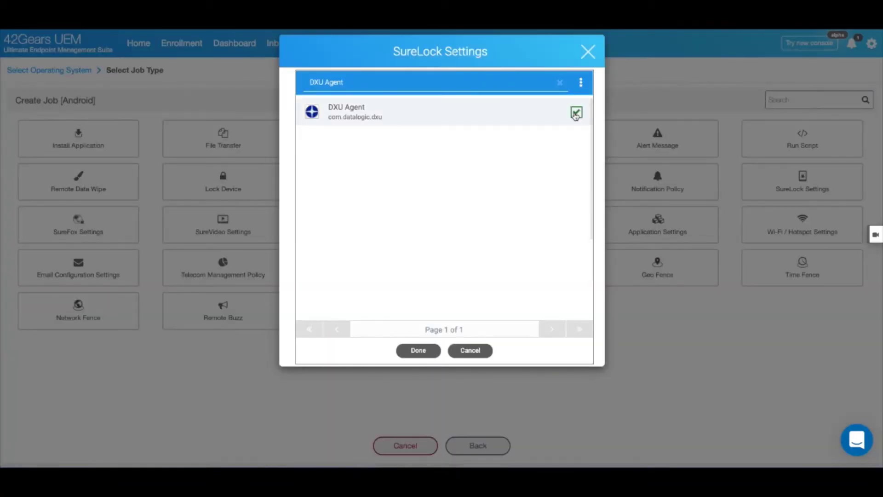
left_click(535, 82)
key("ctrl+a")
type("surefo")
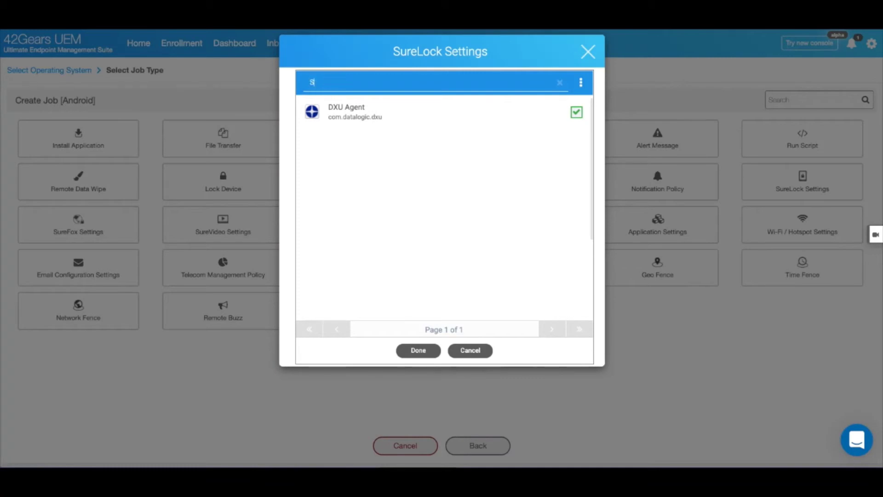
type("x")
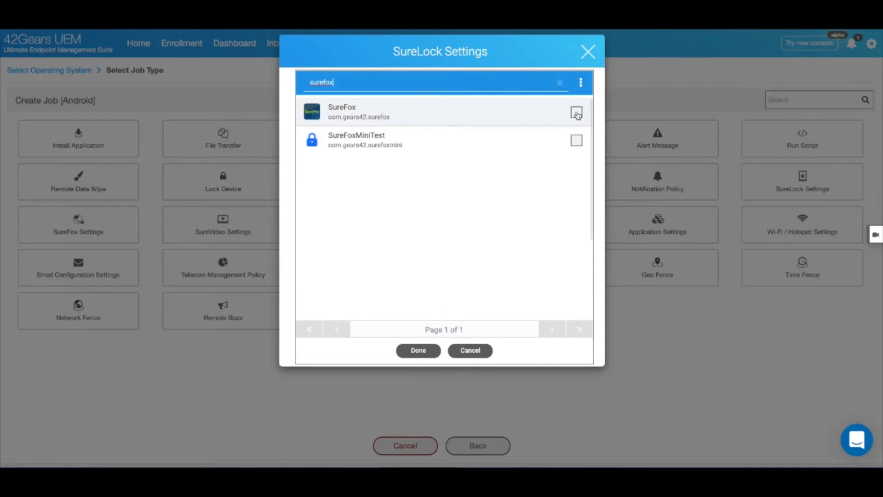
left_click(576, 112)
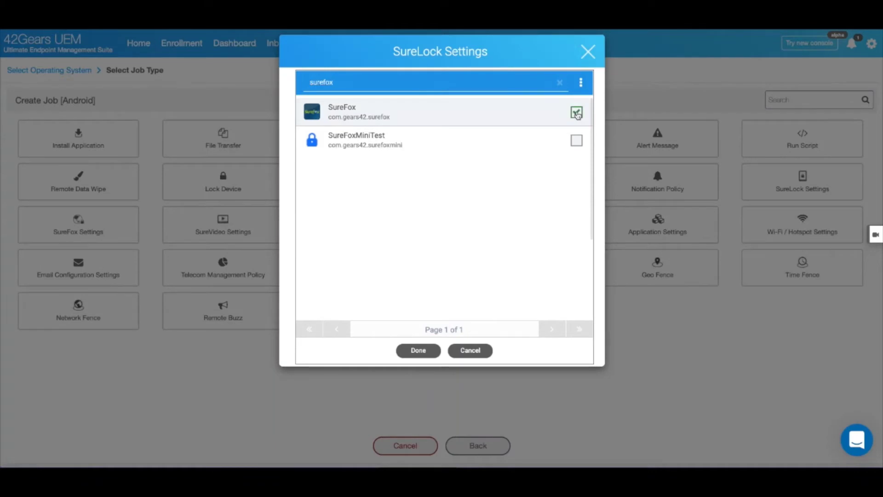
left_click(417, 351)
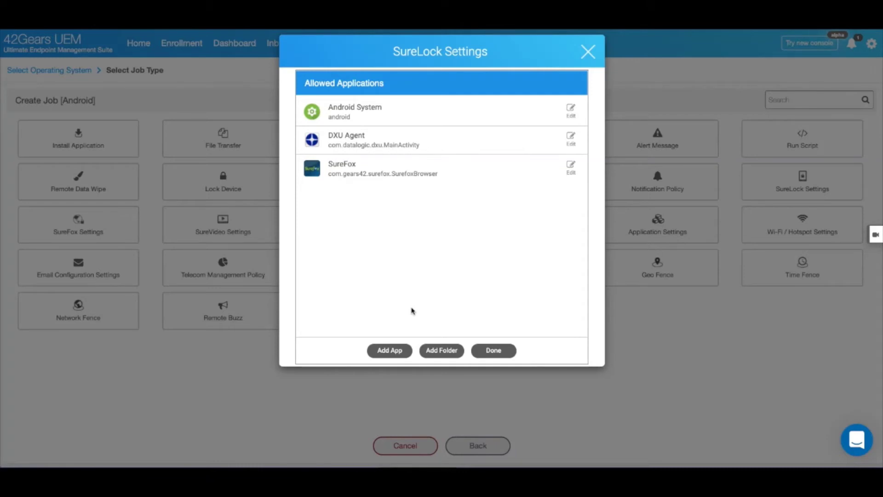
Set the SureLock peripheral Camera Settings to Always Disable.
left_click(496, 352)
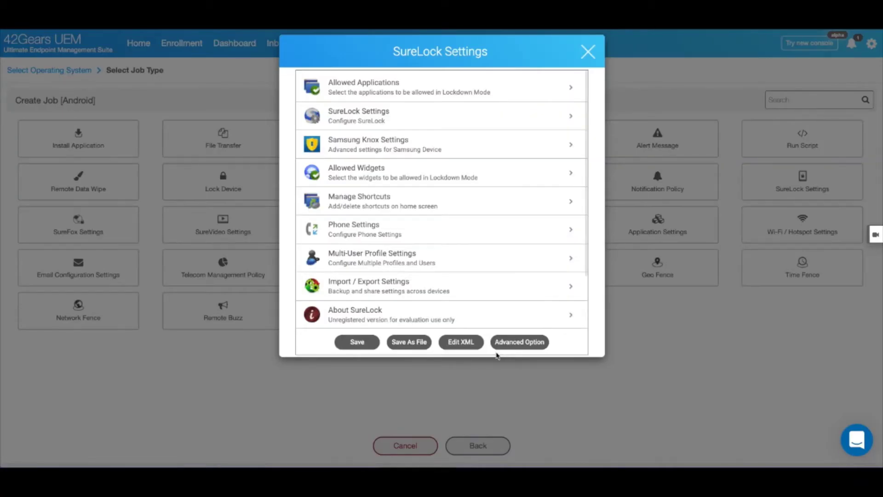
left_click(515, 127)
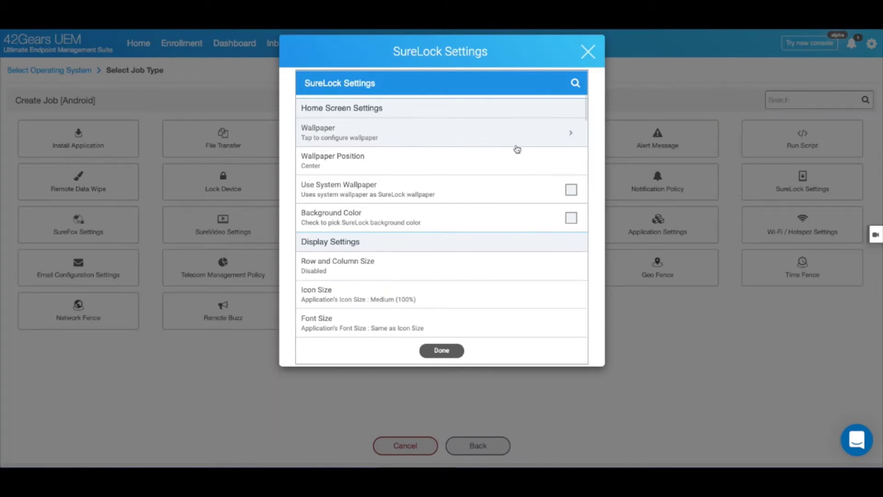
scroll(514, 178, "down", 2)
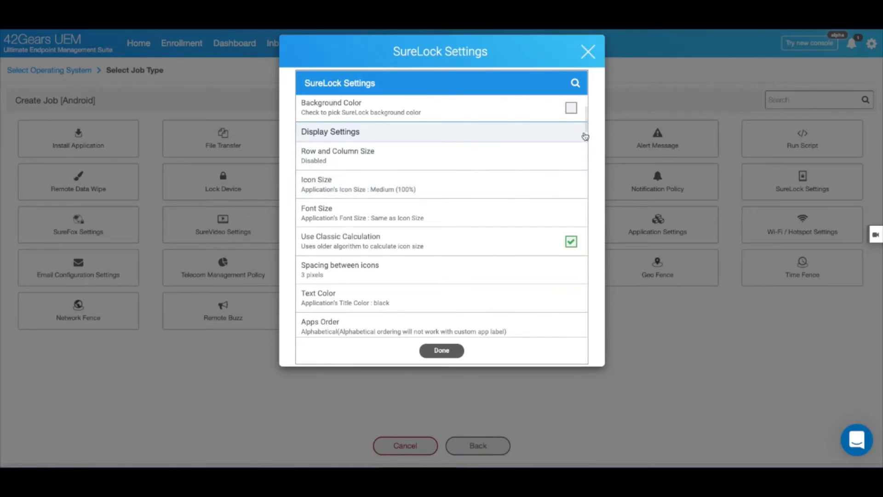
left_click_drag(586, 131, 587, 201)
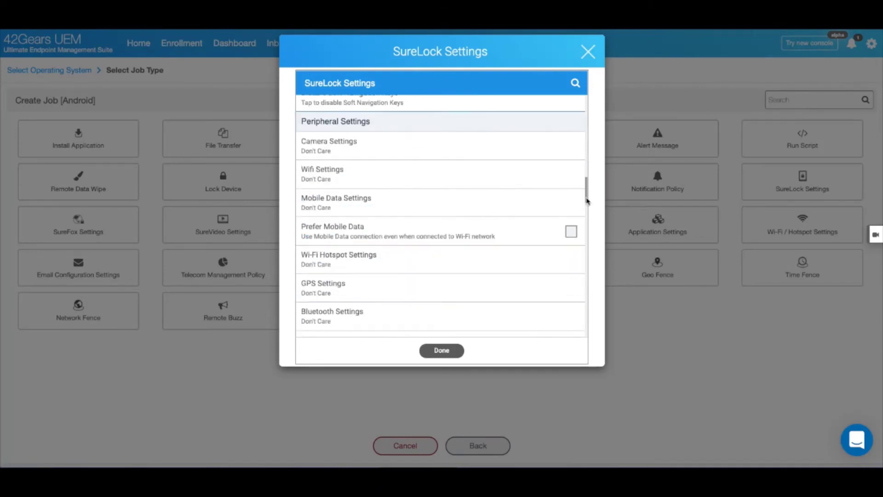
left_click(558, 155)
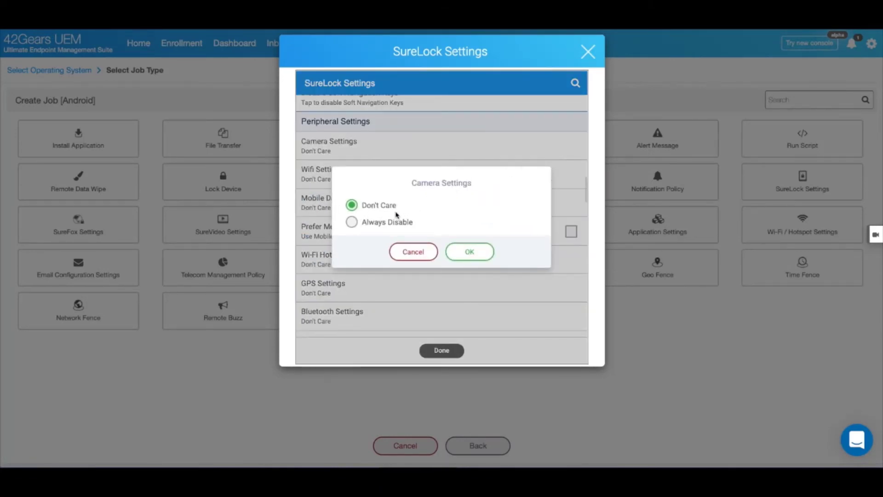
left_click(352, 222)
left_click(470, 252)
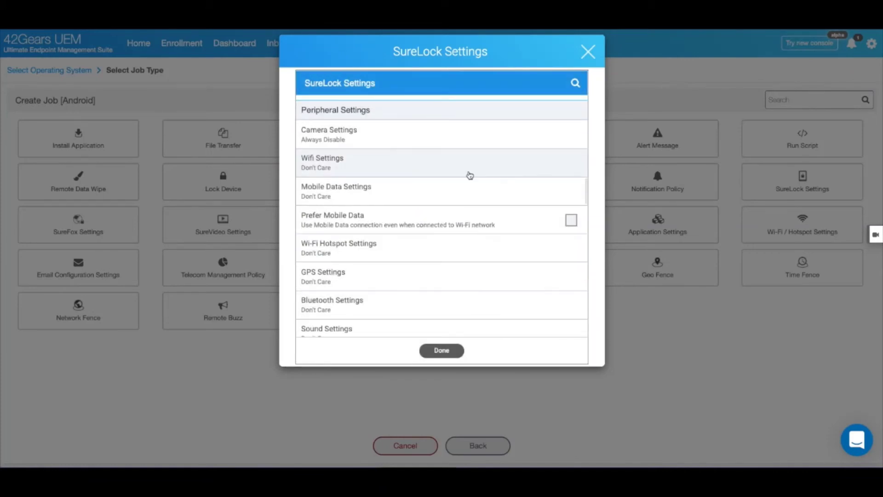
Set Wifi Settings to Always On and finish the peripheral settings.
left_click(469, 169)
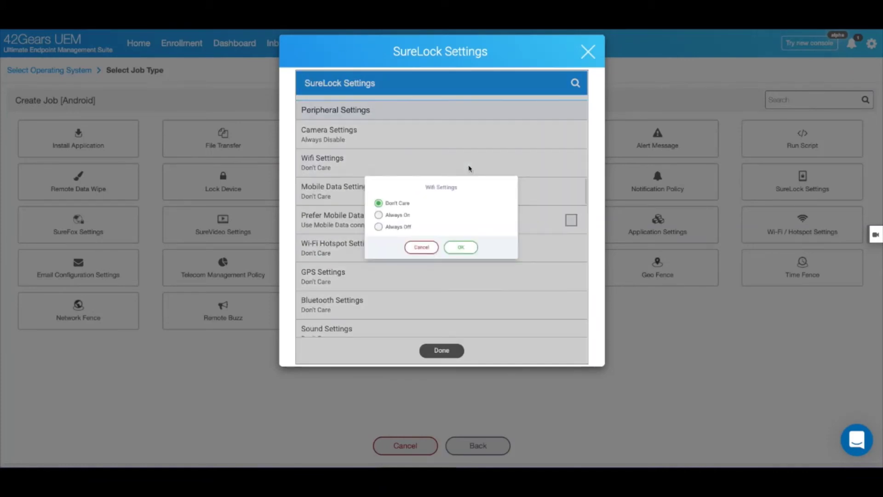
left_click(352, 213)
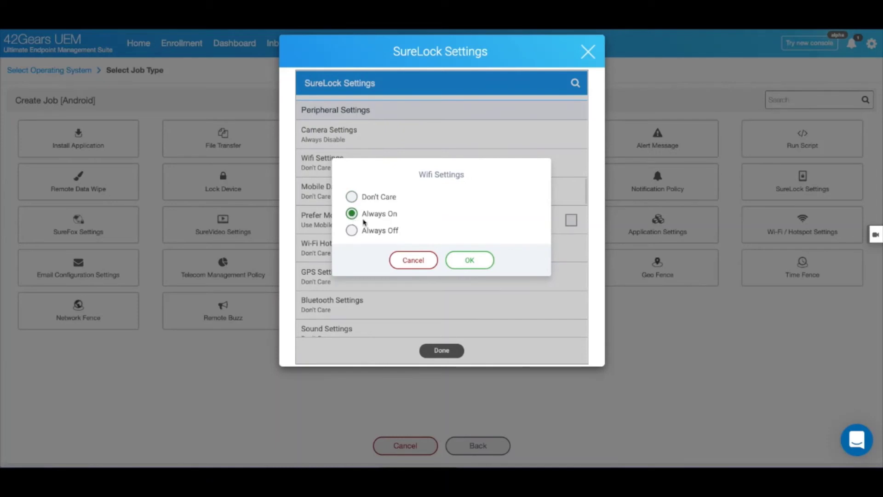
left_click(469, 260)
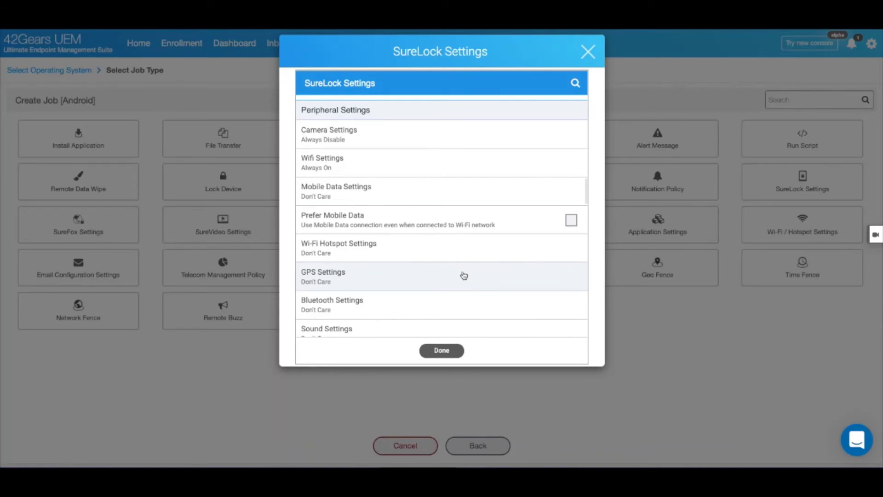
left_click(450, 350)
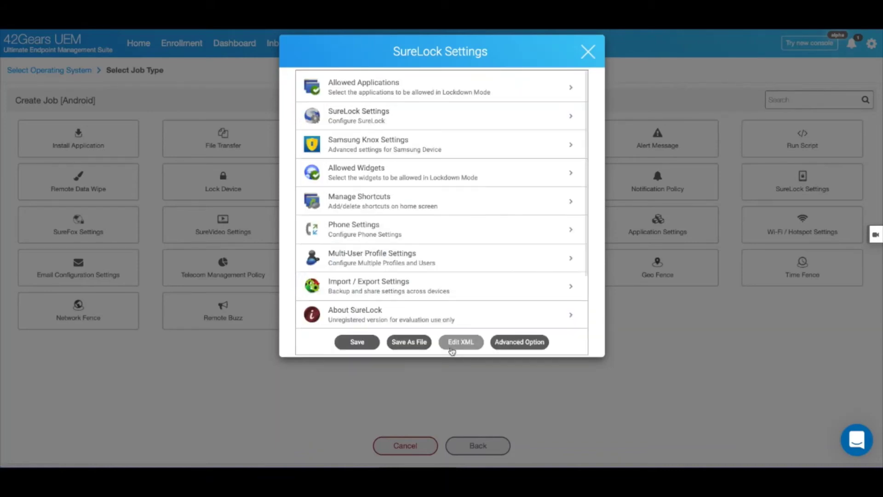
Save the SureLock configuration as a job named 'Memor1 Kiosk Config'.
left_click(365, 342)
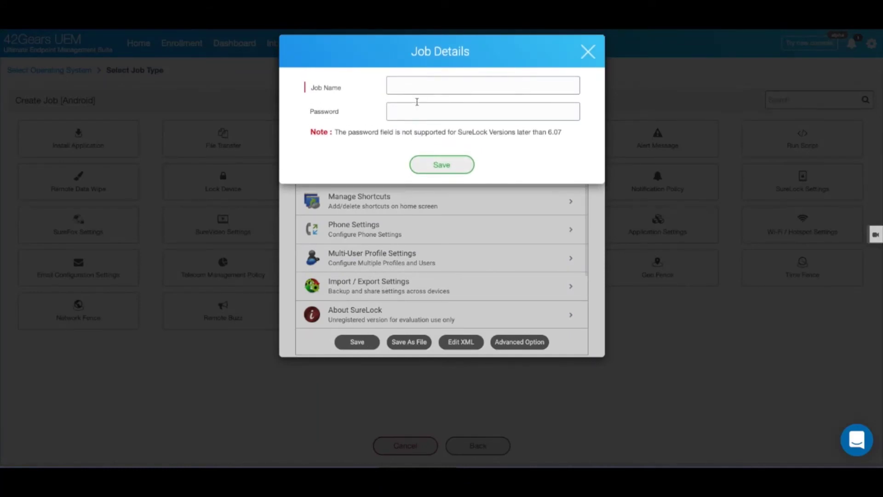
left_click(419, 84)
type("Memory Kiosk Config")
left_click(435, 164)
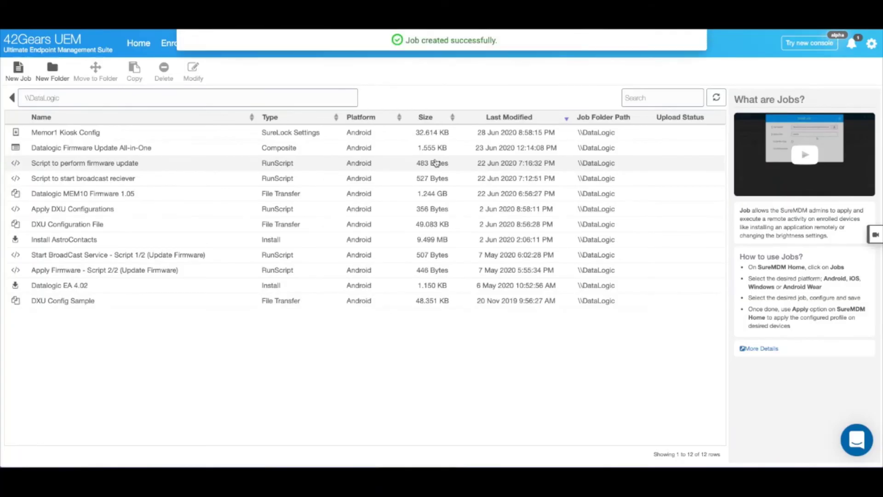
Apply the Memor1 Kiosk Config job to DL Memor 1 Demo Unit and start a remote session.
left_click(138, 46)
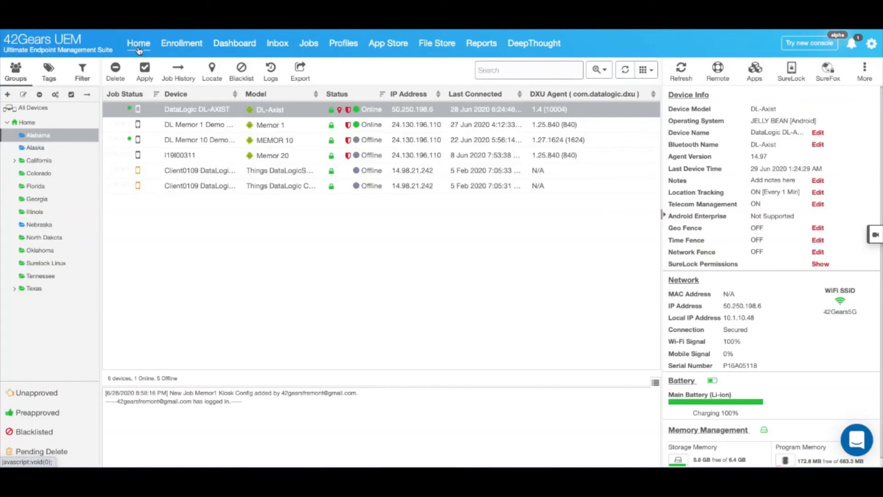
left_click(194, 129)
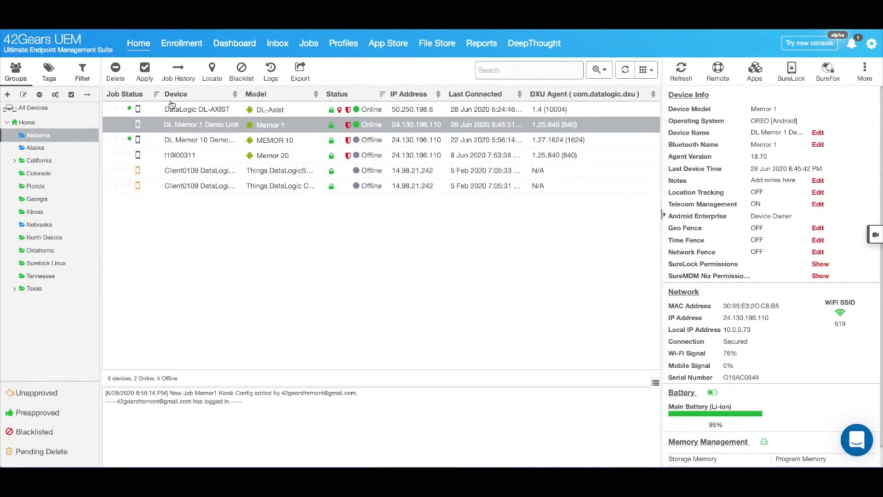
left_click(146, 73)
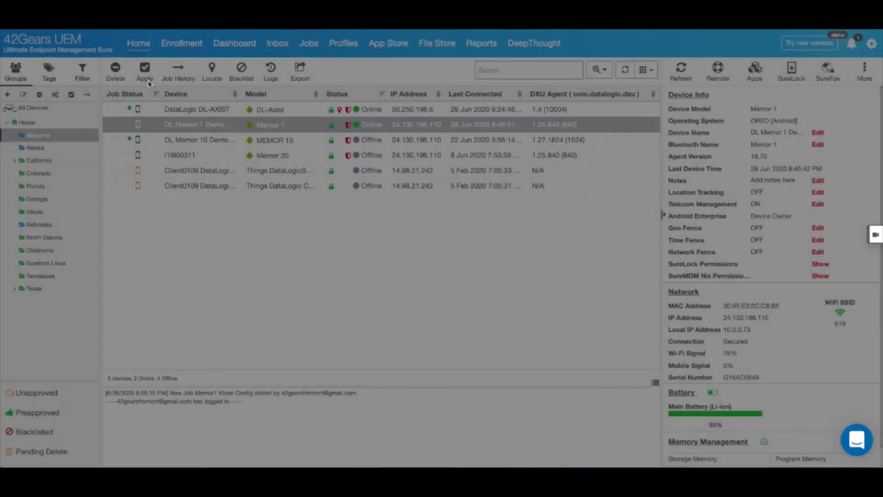
left_click(252, 126)
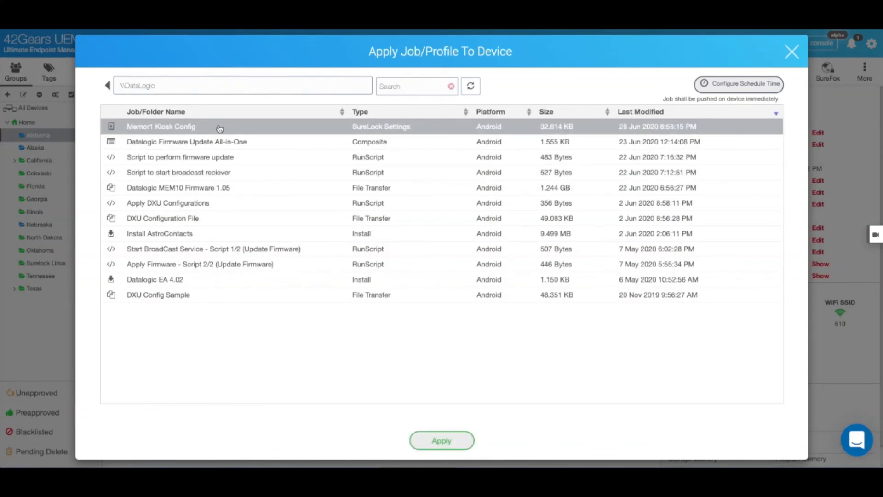
left_click(431, 442)
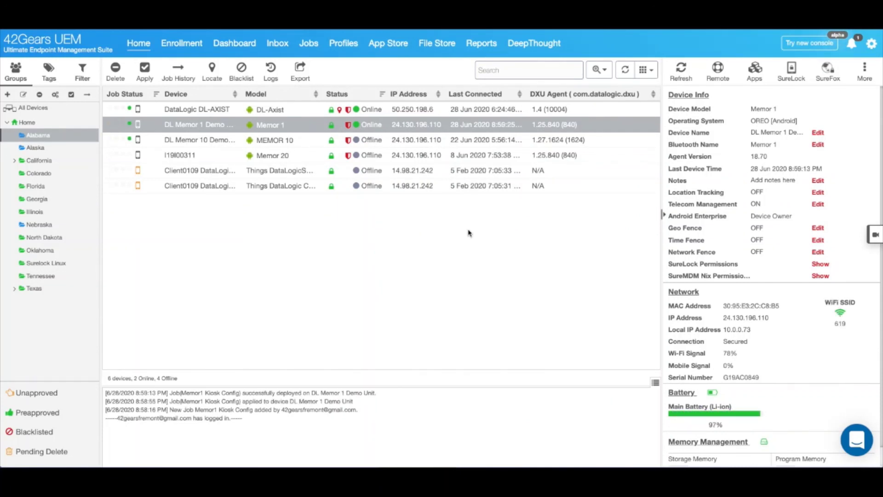
left_click(716, 74)
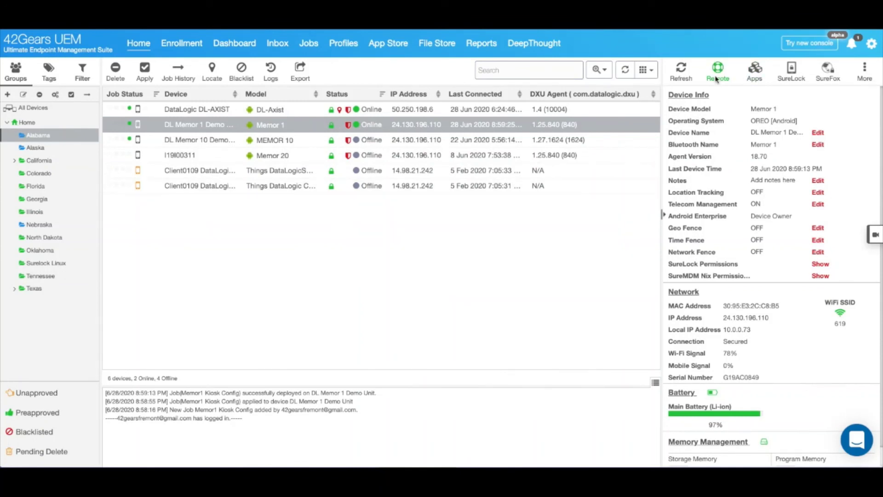